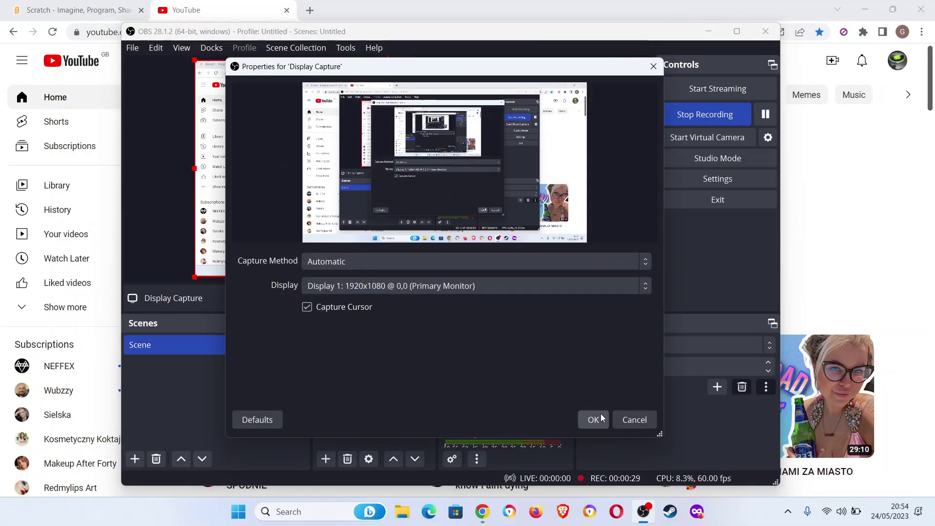
Toggle Capture Cursor off and back on in Display Capture properties, then confirm.
click(316, 308)
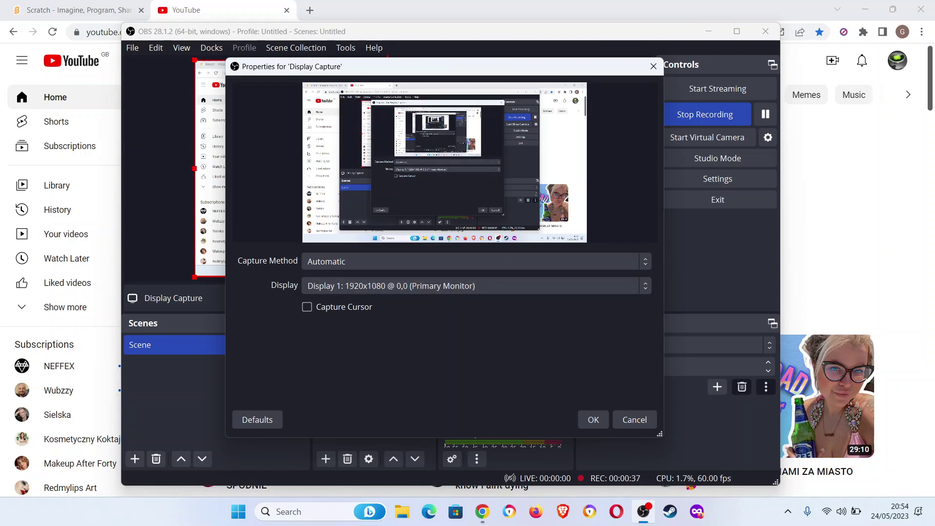
click(308, 308)
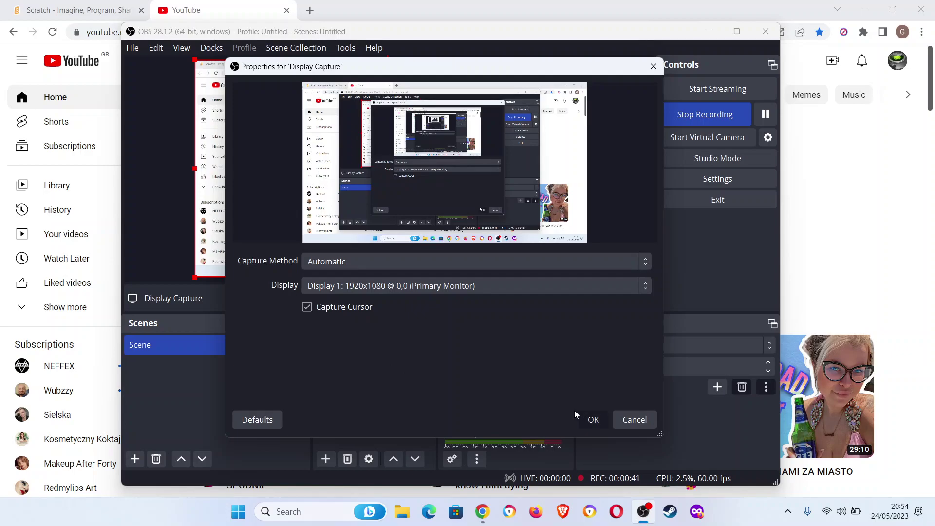
click(588, 419)
Remove the Video Capture Device source from the OBS scene and minimize OBS.
click(376, 370)
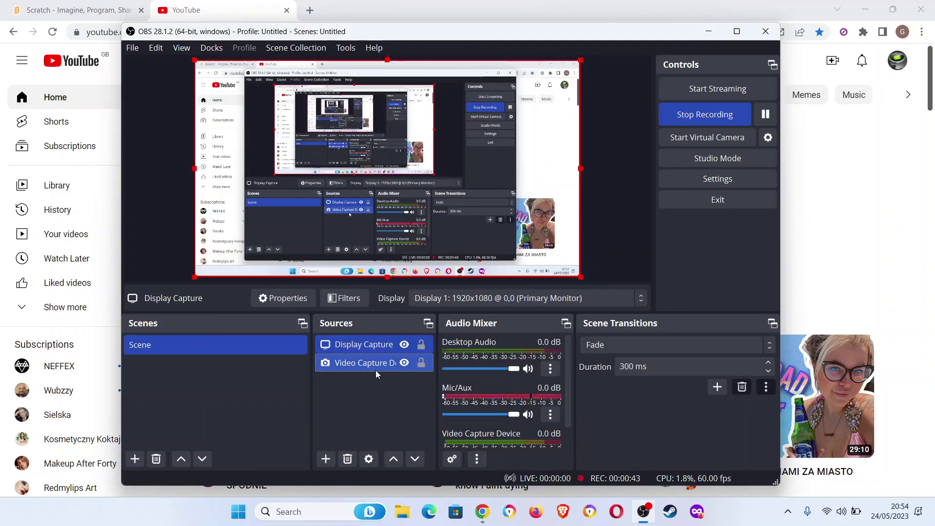
click(429, 298)
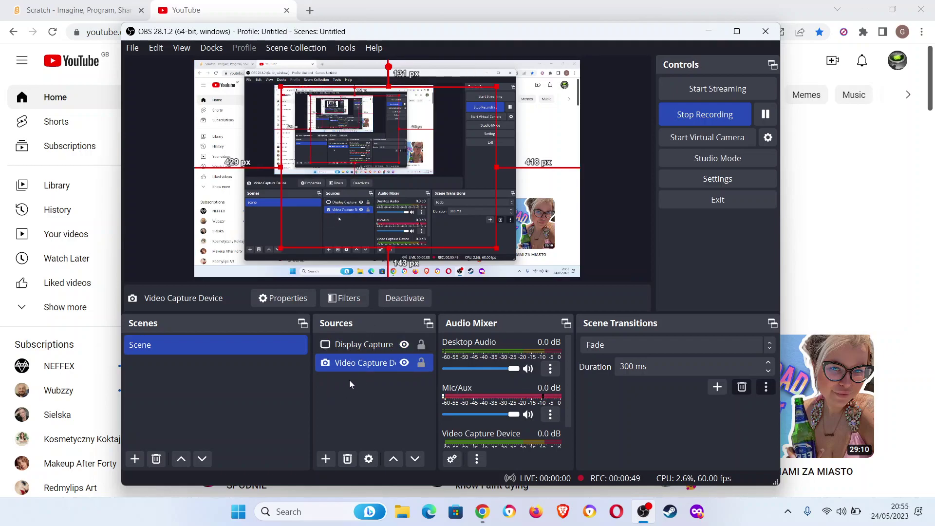
right_click(378, 363)
click(412, 192)
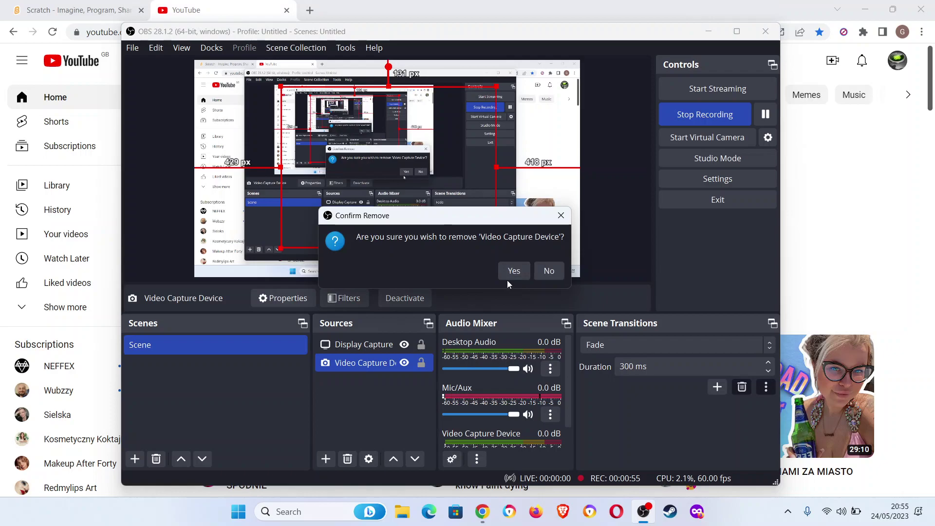
click(514, 272)
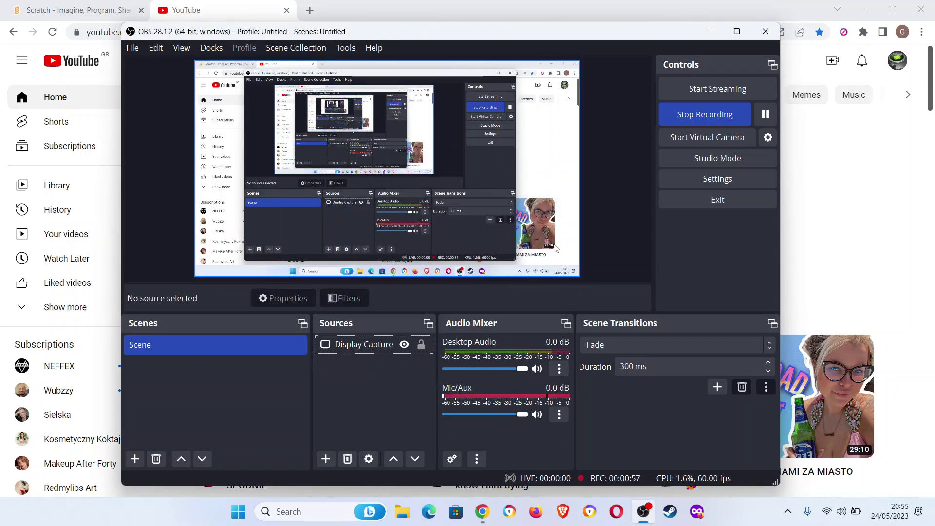
click(709, 31)
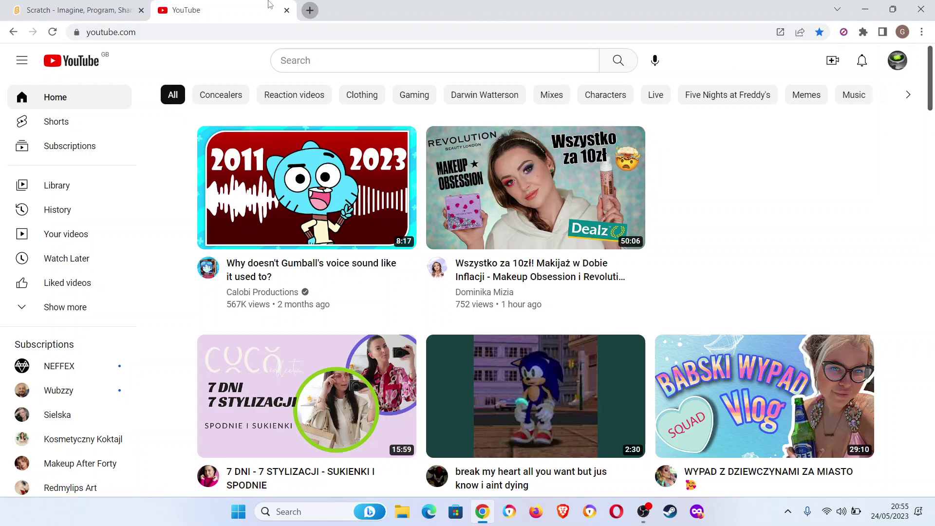
Open a new Chrome tab to bring up the signed-in Scratch home page.
click(310, 10)
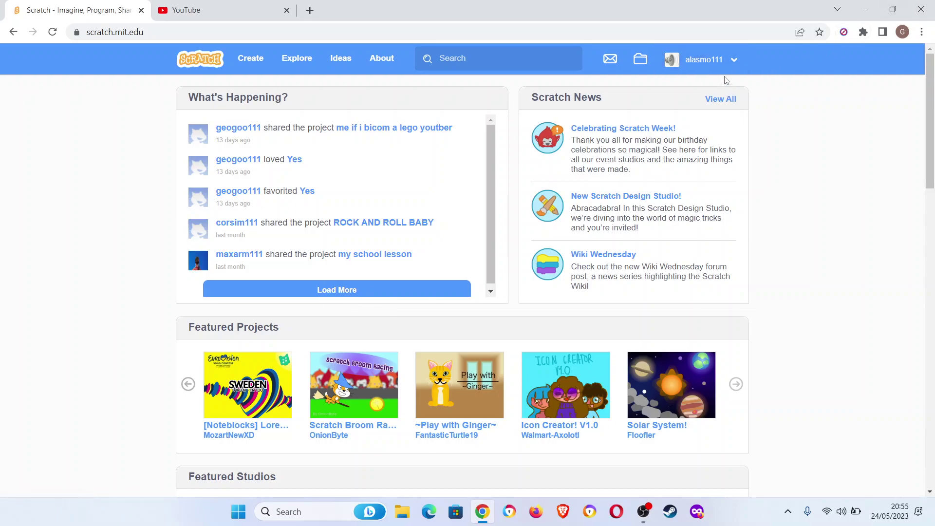
Go to the Scratch account's profile page from the account menu.
click(698, 66)
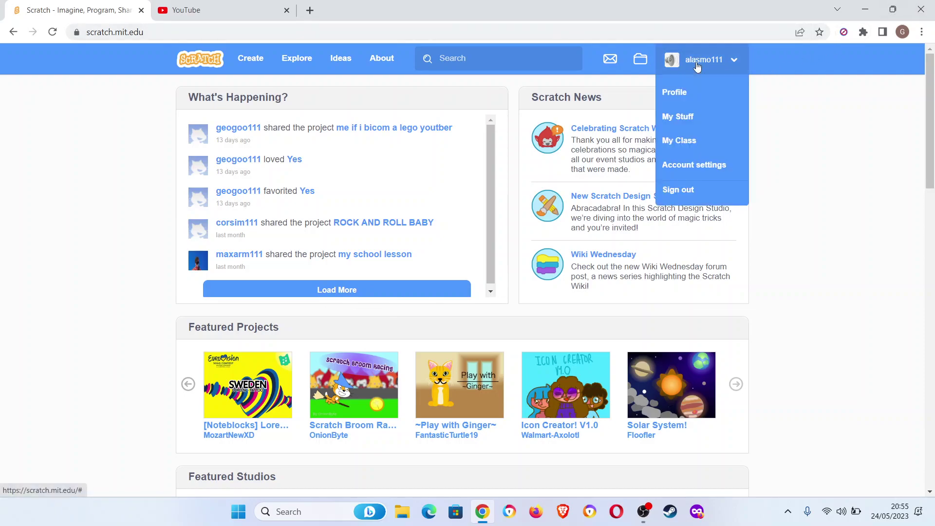
click(710, 104)
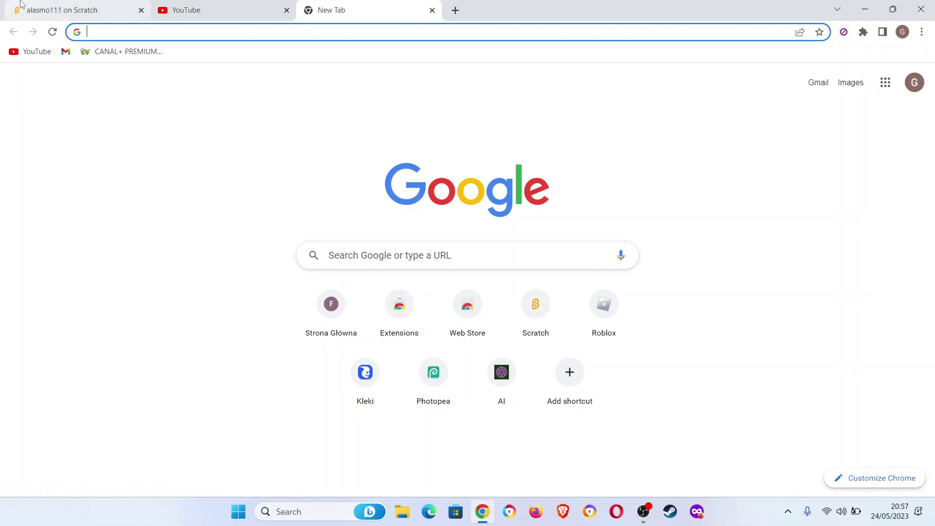
Run a Google search for 'Ryanair' in the new tab.
click(23, 7)
click(399, 9)
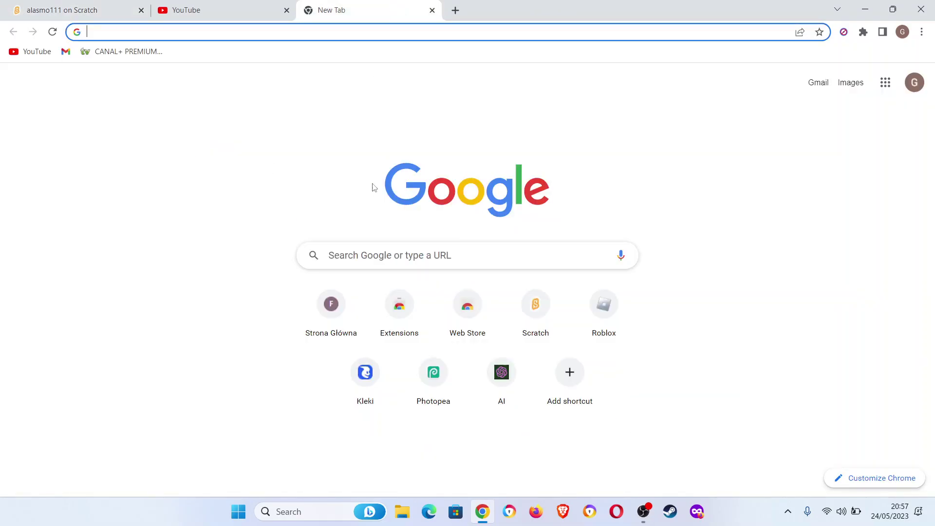
click(377, 256)
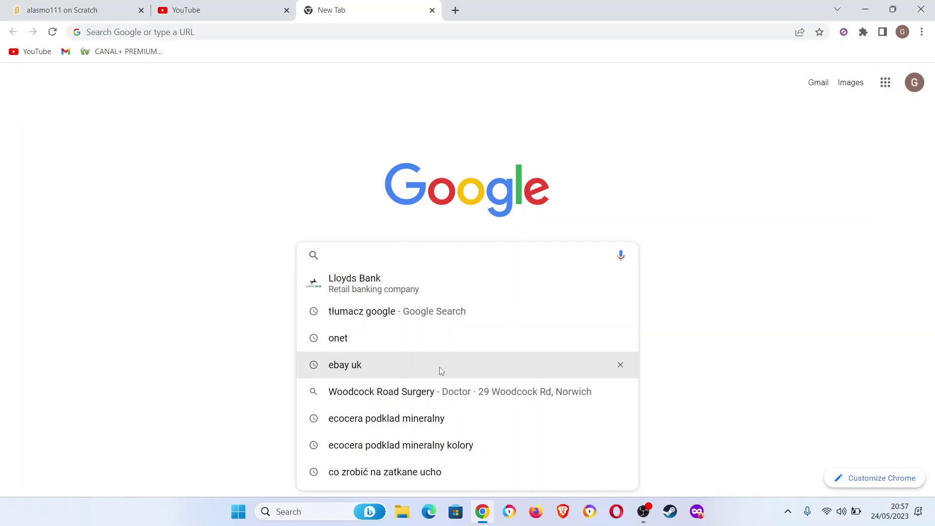
text(Ryana)
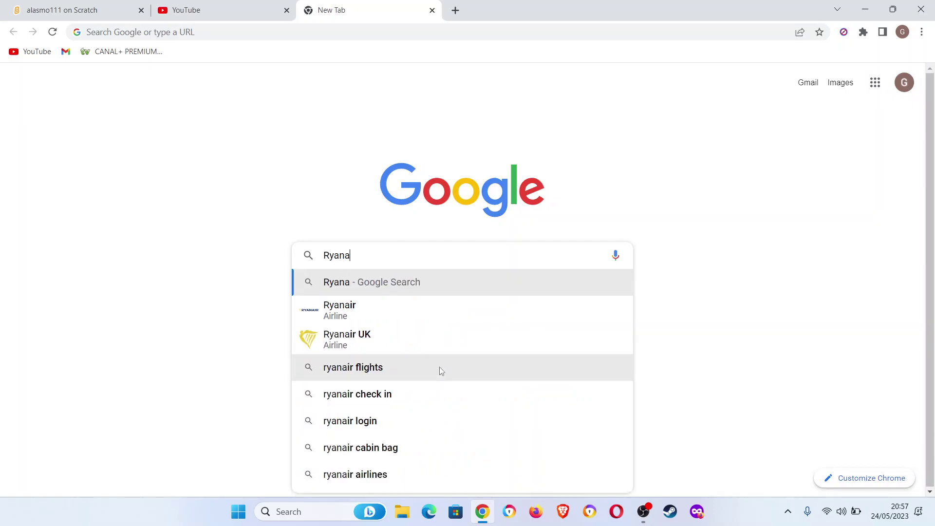
text(ir)
key(Return)
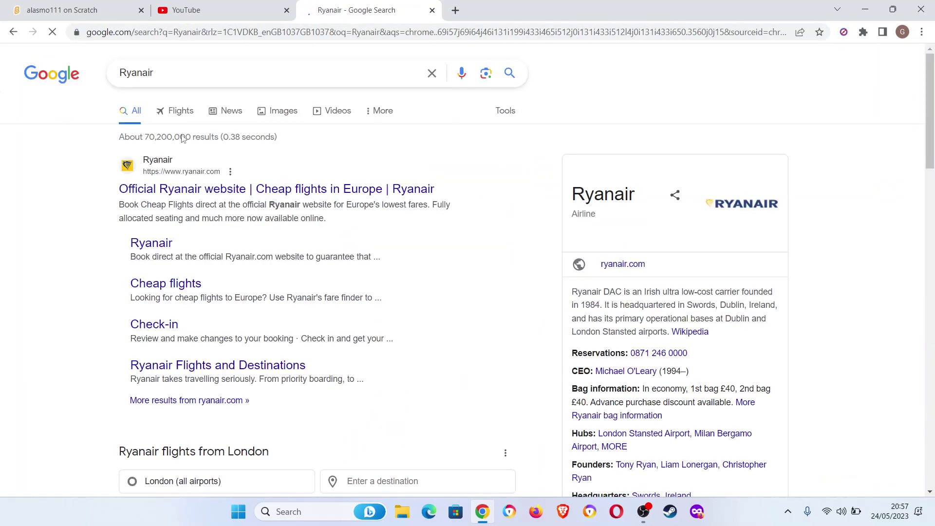
Preview the Financial Times Ryanair plane photo in image results and choose Save image as.
click(290, 123)
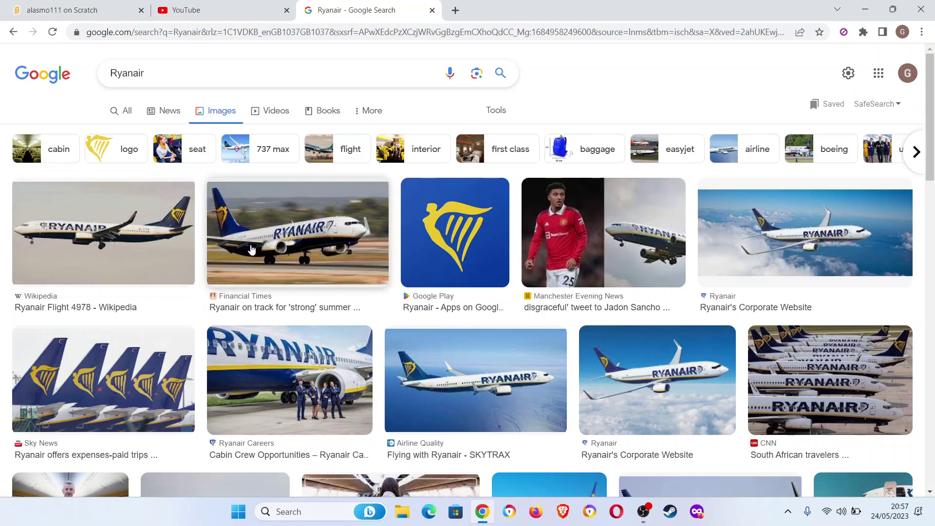
click(339, 271)
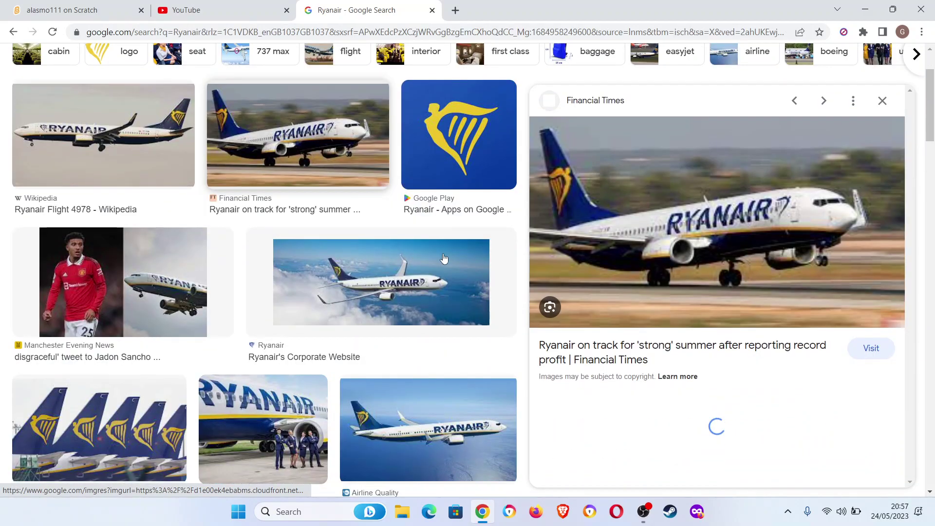
right_click(723, 233)
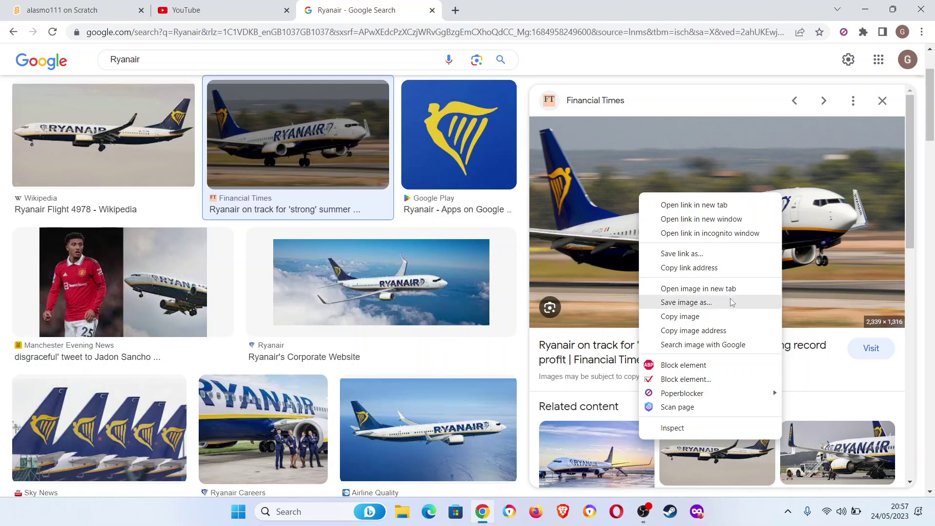
click(730, 301)
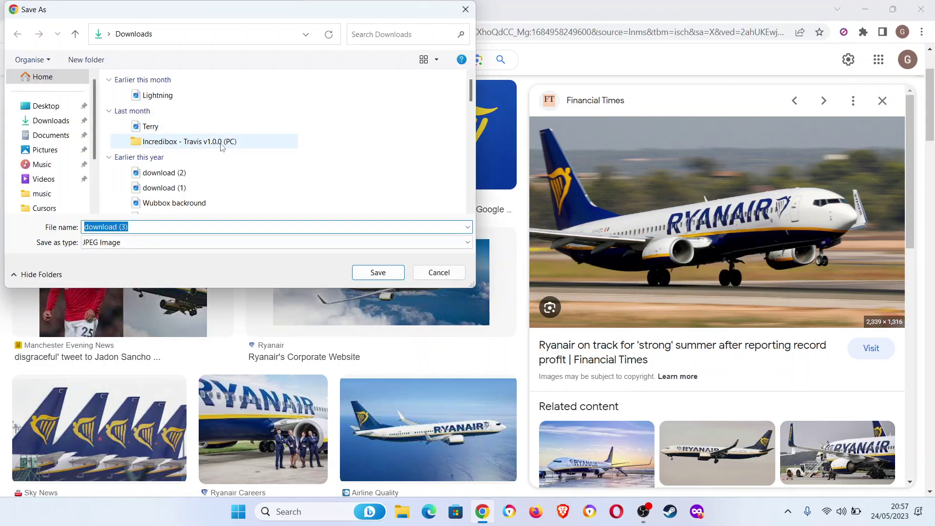
Save the plane photo as download (3).jfif and close the Ryanair search tab.
click(355, 280)
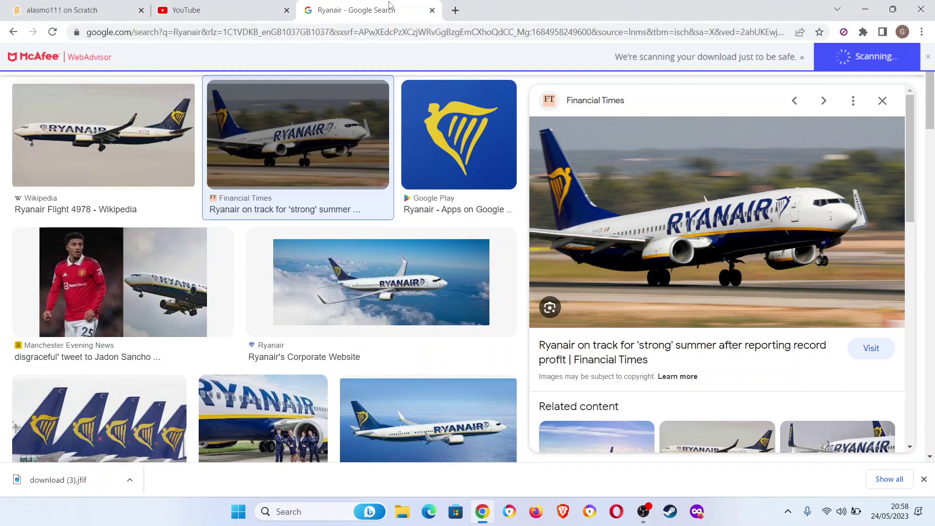
middle_click(390, 4)
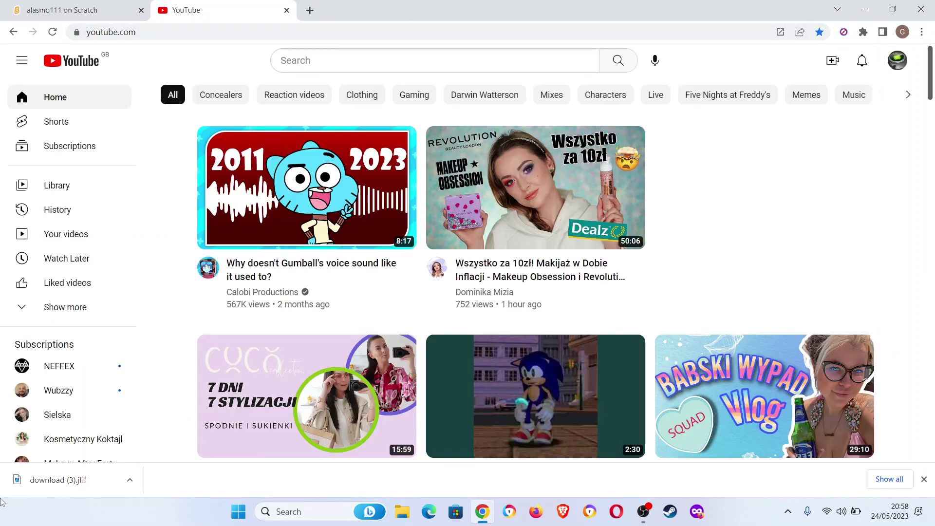
Open download (3).jfif from Chrome's download shelf.
click(62, 489)
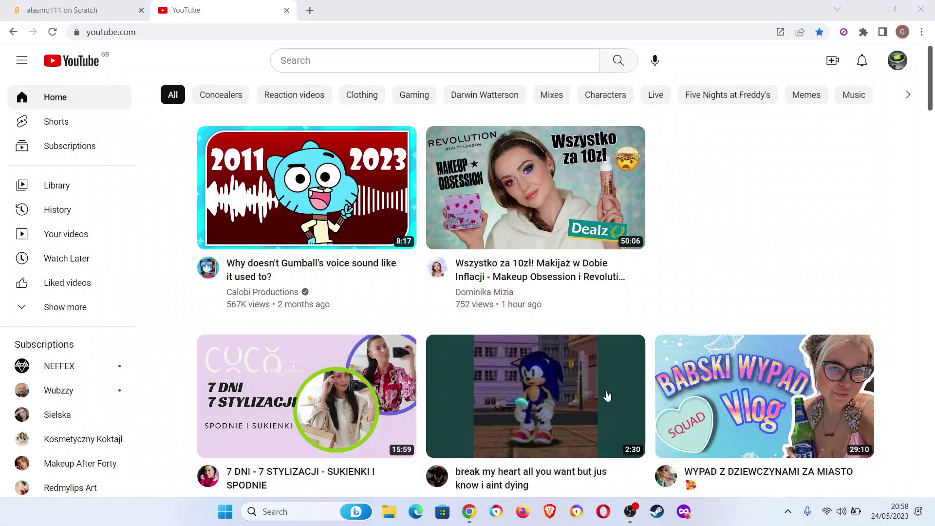
Set the Scratch profile picture to 'download (3)' and bring OBS Studio back up.
click(66, 10)
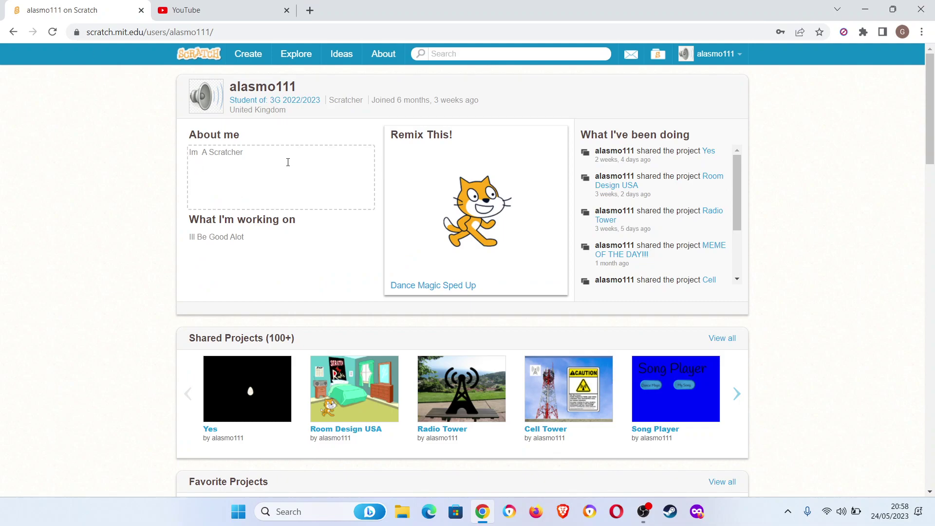
click(210, 91)
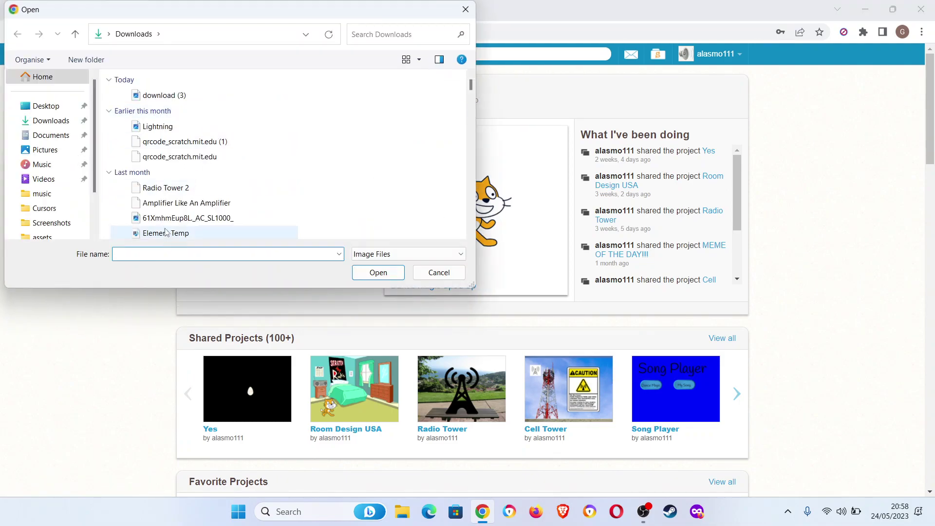
click(201, 94)
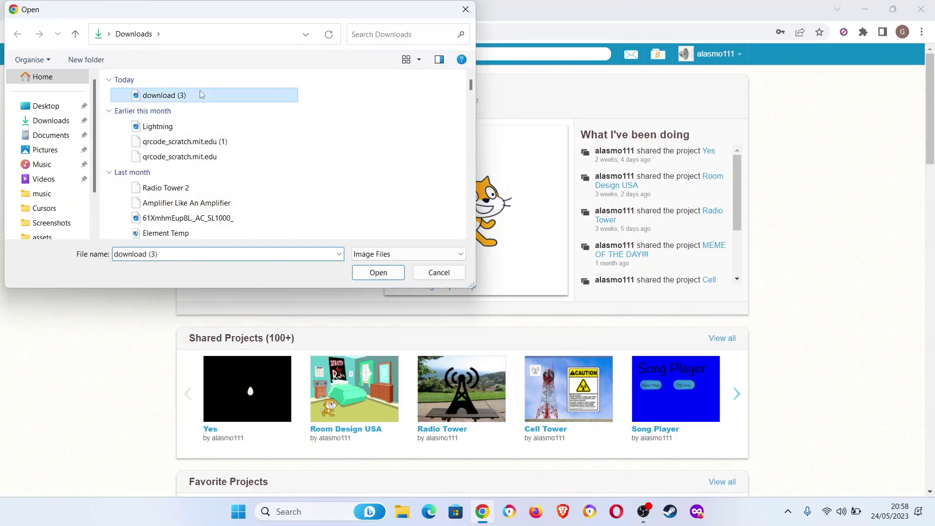
click(364, 275)
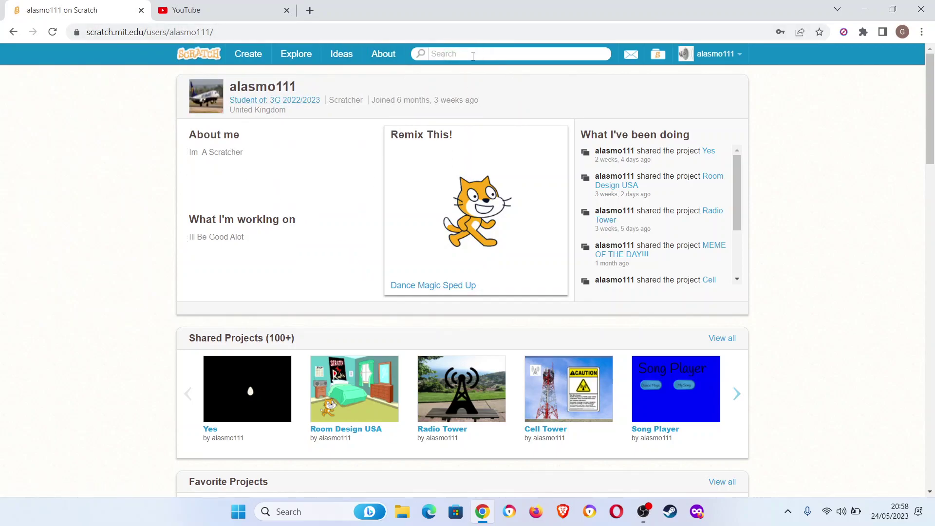
click(472, 55)
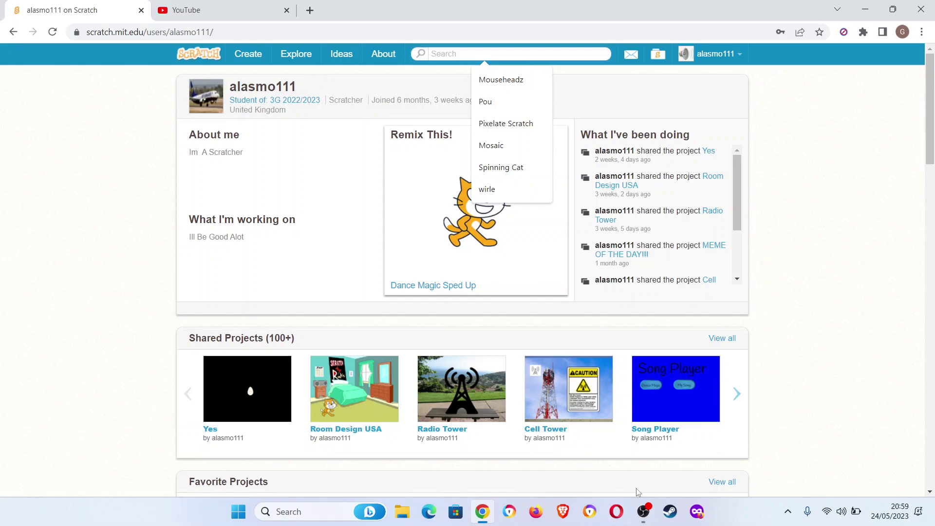
click(643, 511)
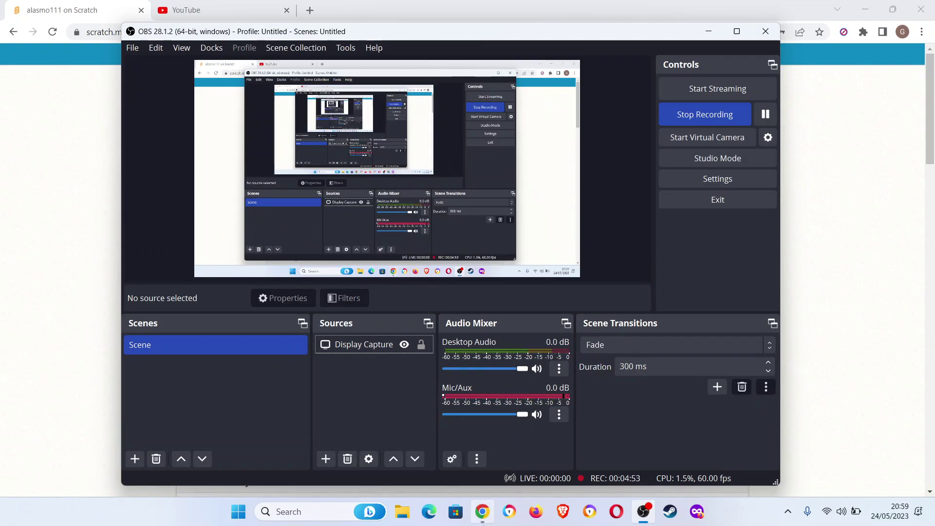
Add an Image source to the OBS scene, browsing Documents and Downloads without choosing a file.
right_click(351, 404)
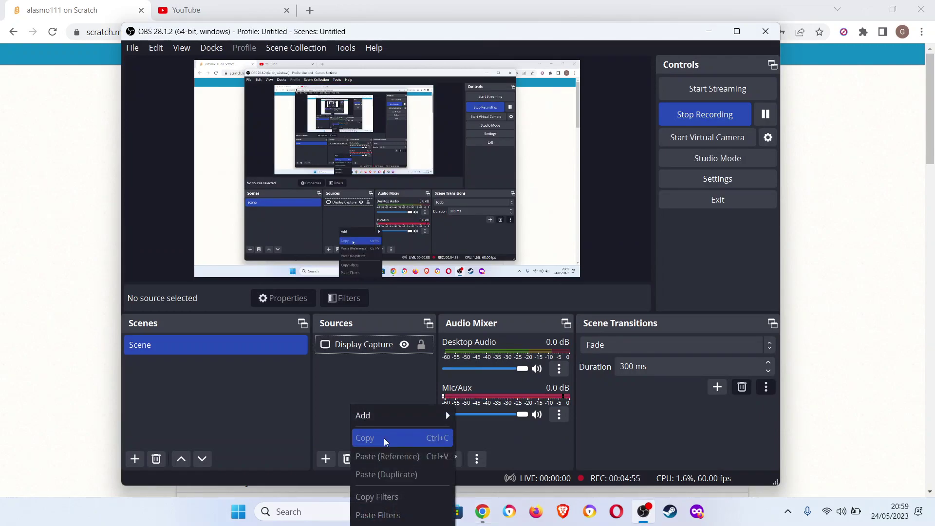
mouse_move(401, 415)
click(503, 362)
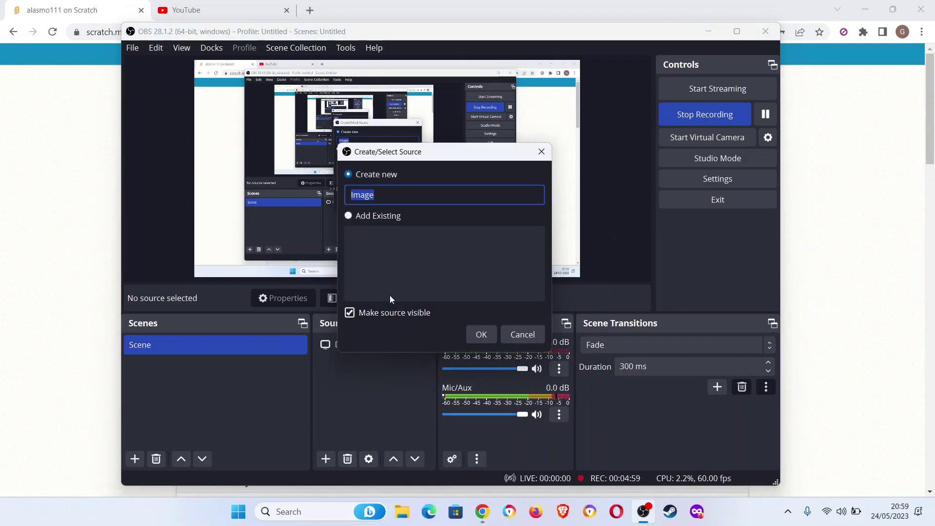
click(488, 337)
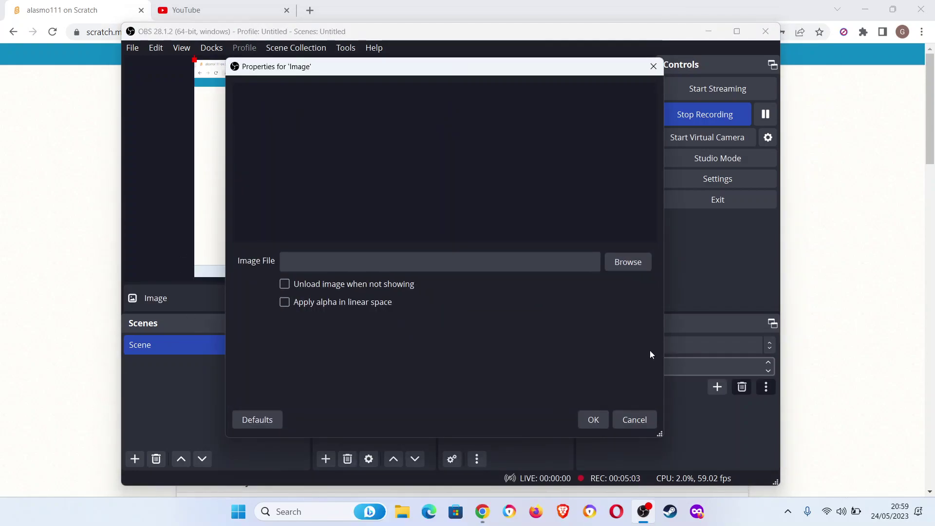
click(624, 262)
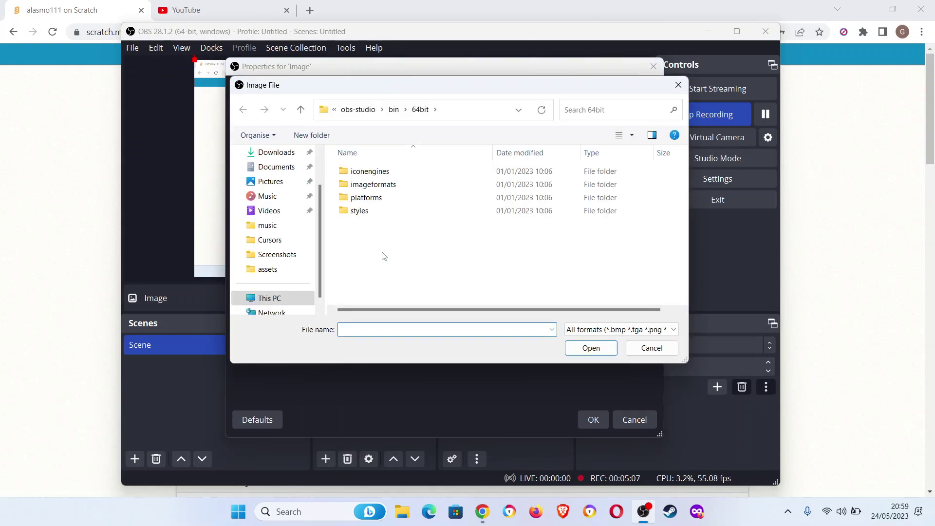
click(286, 173)
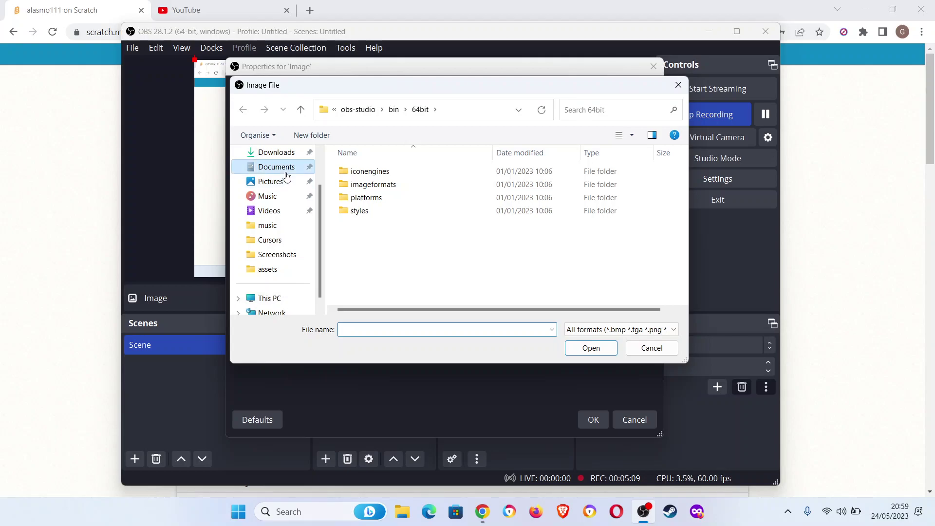
click(281, 152)
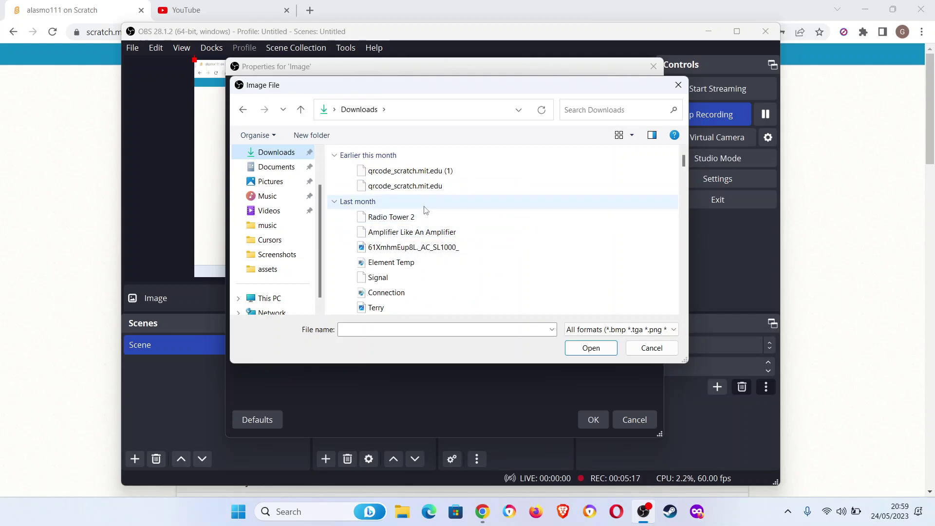
click(643, 349)
click(634, 419)
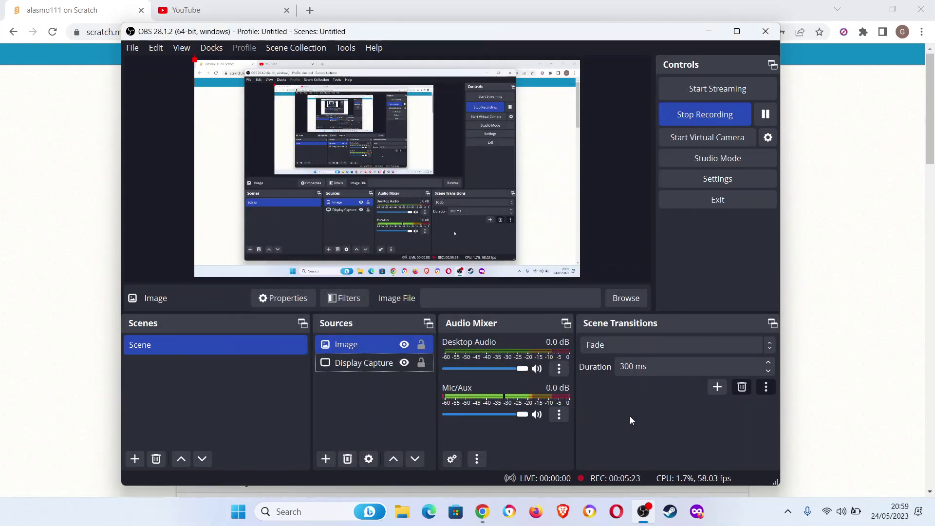
Delete the Image source from the OBS scene, leaving only Display Capture.
right_click(337, 350)
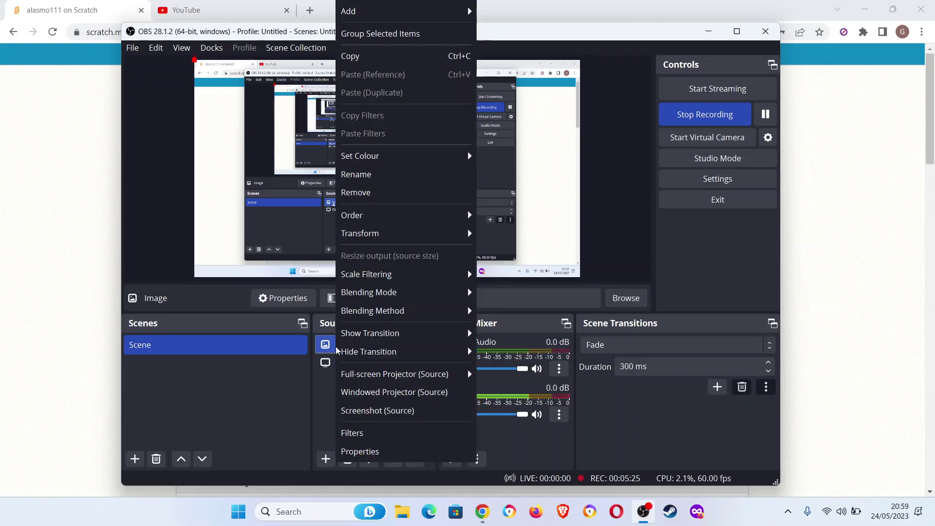
click(361, 189)
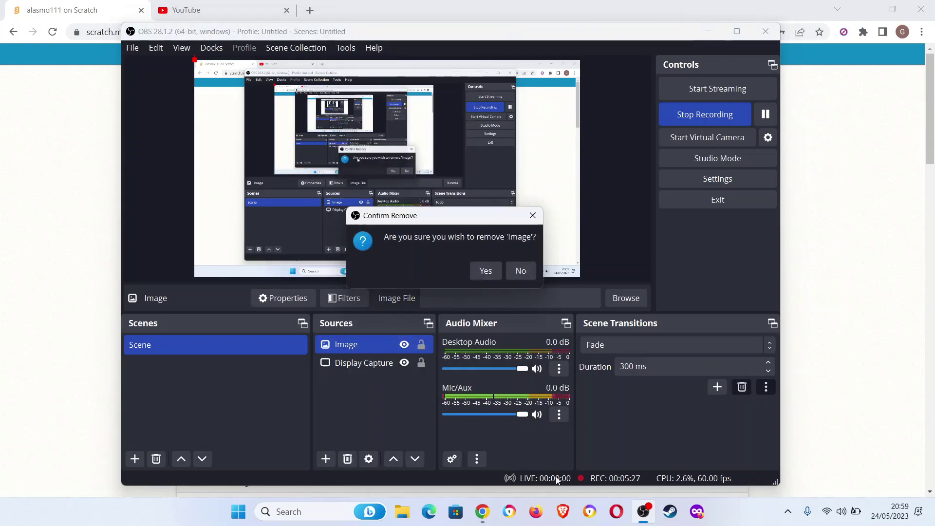
click(488, 276)
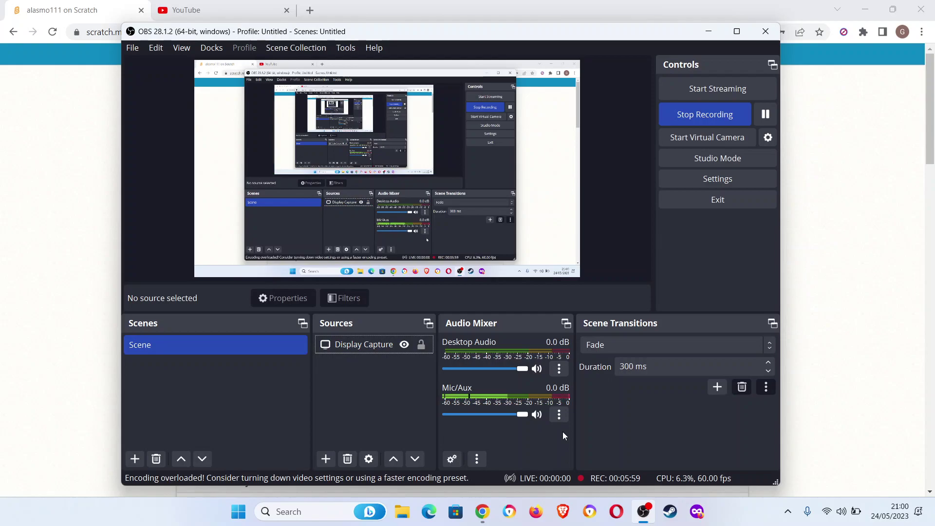
Restore the Mic/Aux device from the Realtek microphone to Default in its properties.
click(557, 415)
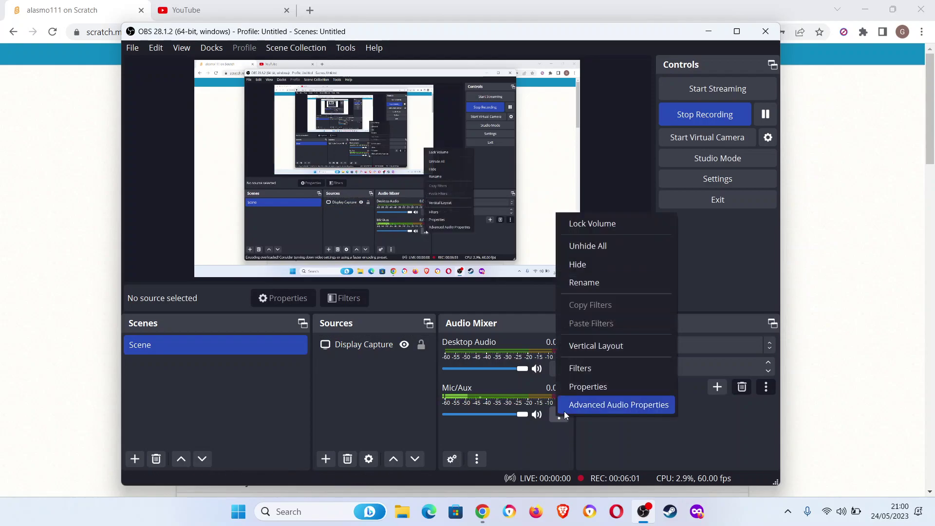
click(577, 388)
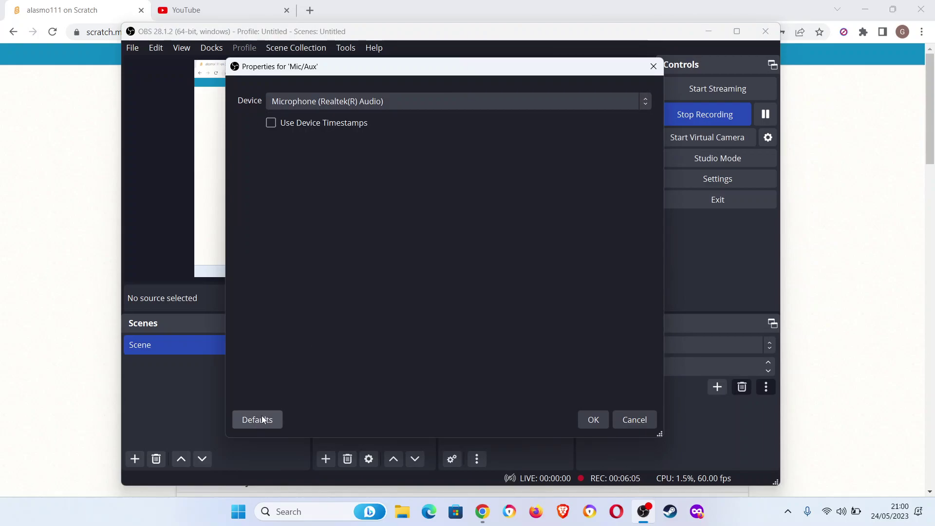
click(260, 418)
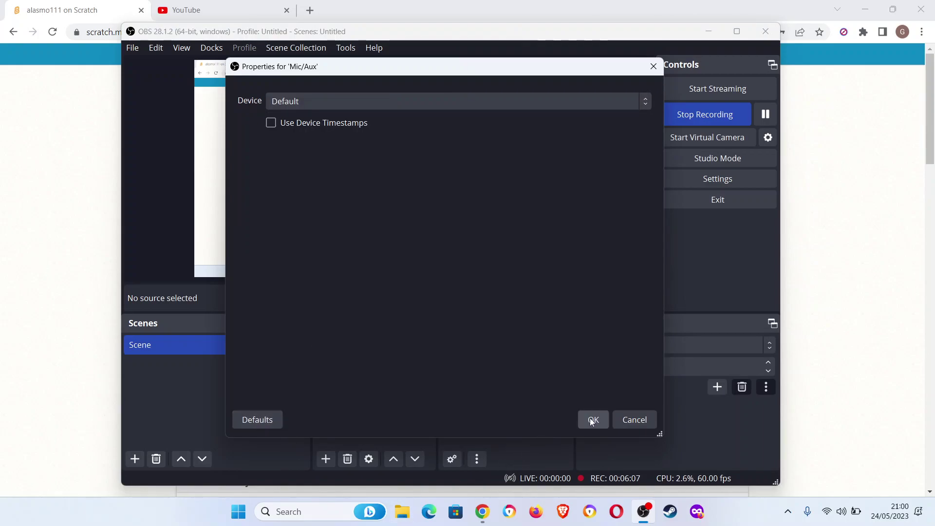
click(593, 418)
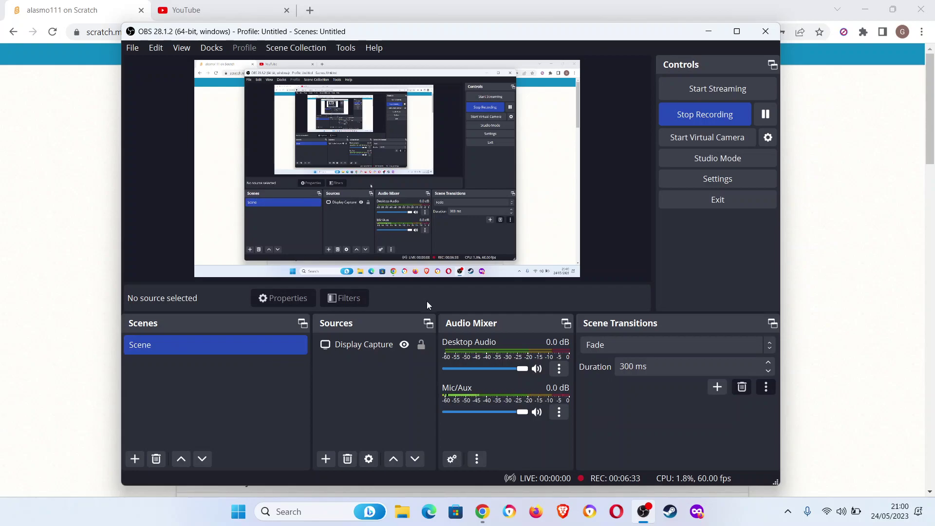
click(419, 349)
click(407, 355)
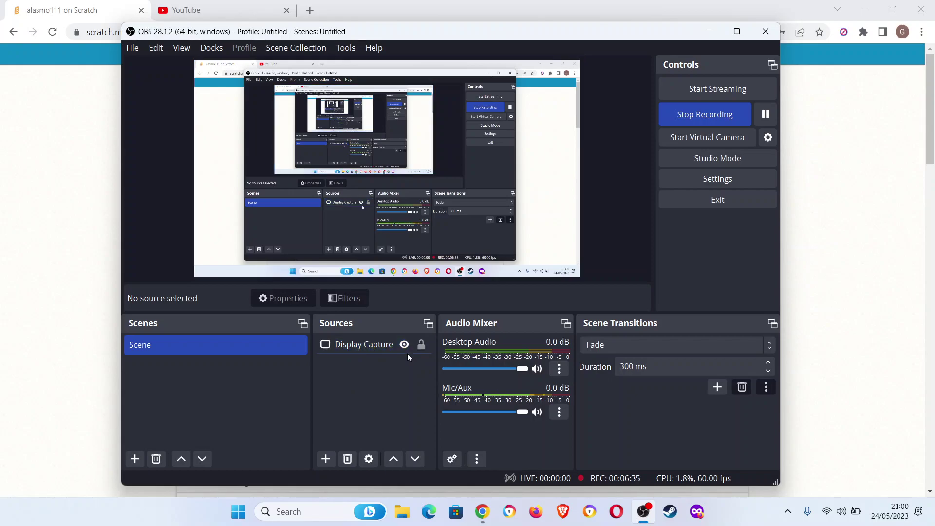